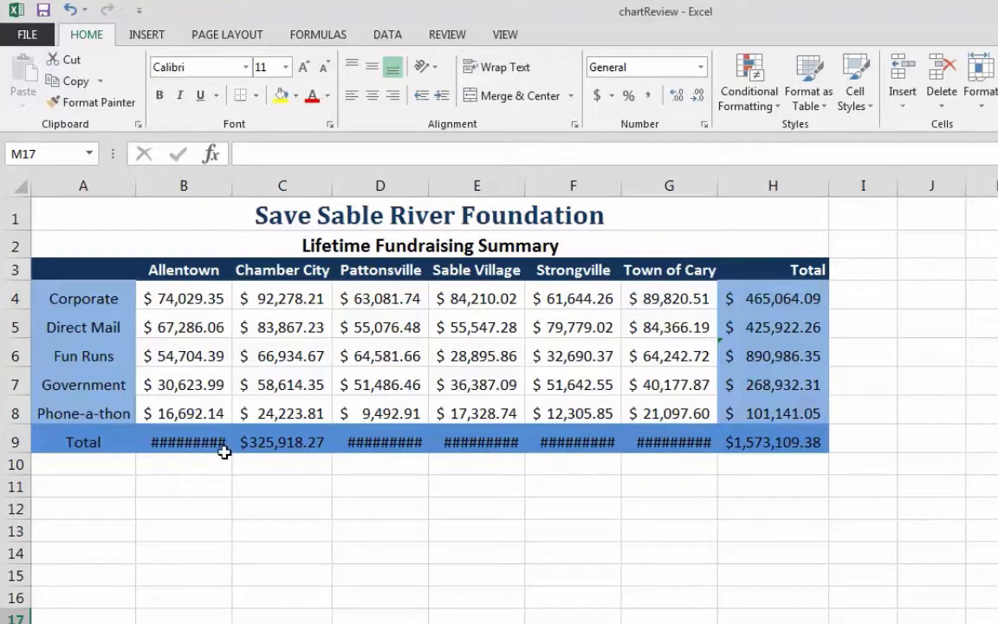
# AutoFit the column widths for the city totals in B9:G9 so the amounts fit their cells
pyautogui.moveTo(189, 448); pyautogui.dragTo(674, 441)
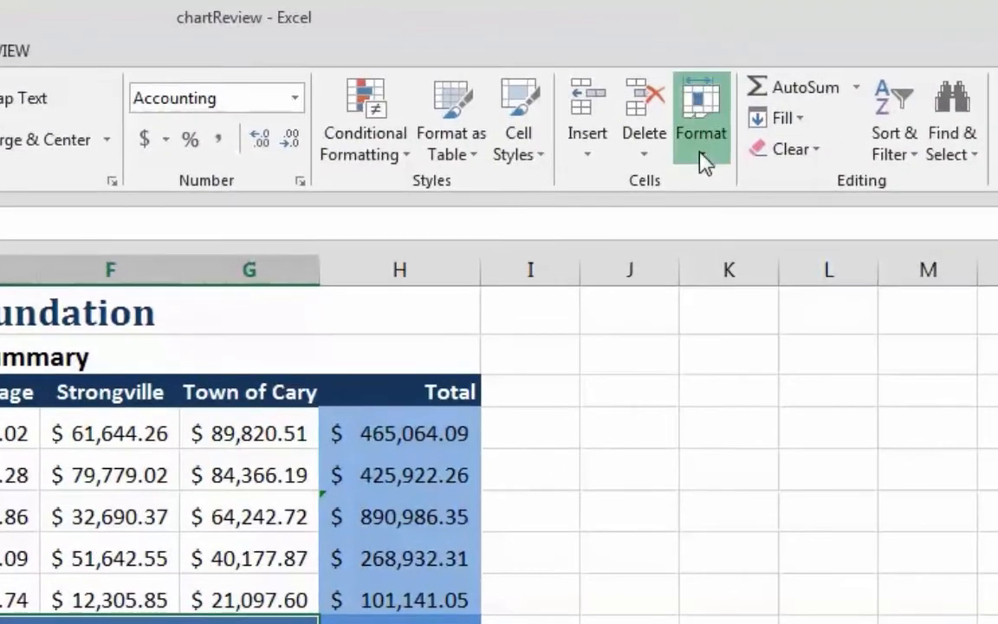
pyautogui.click(885, 121)
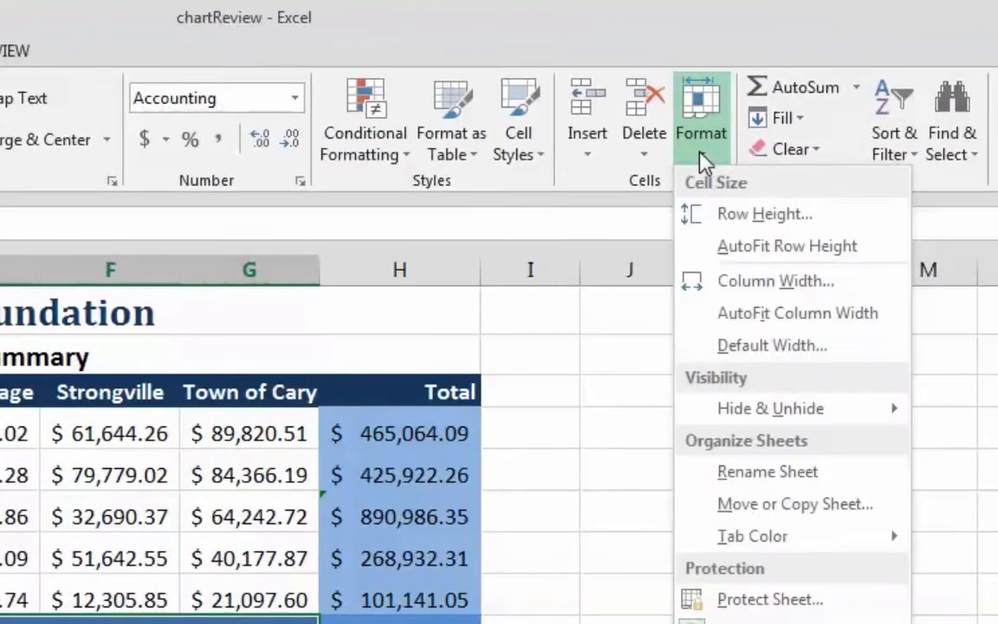
pyautogui.click(744, 311)
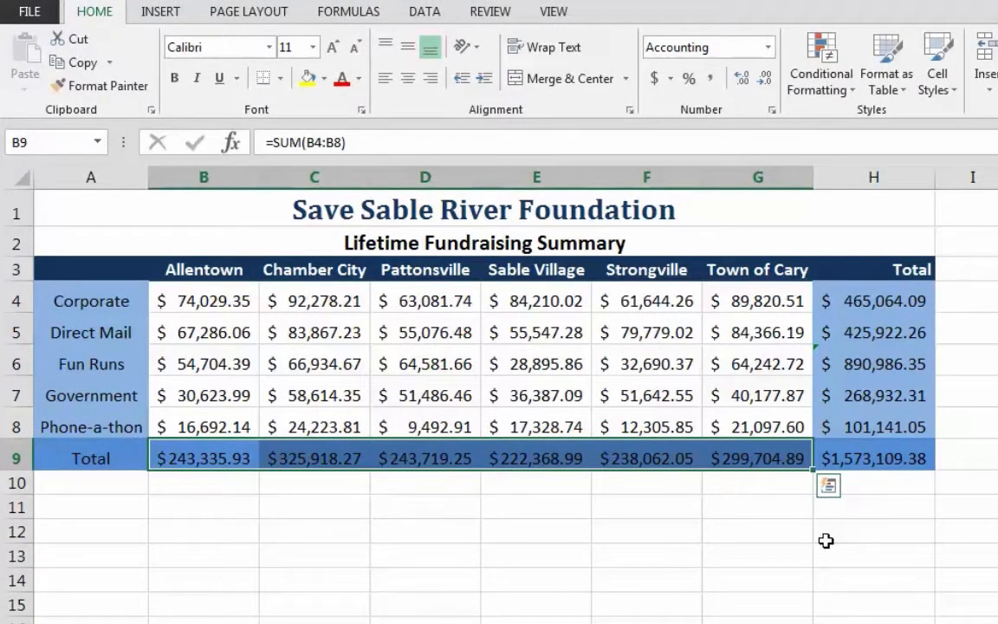
pyautogui.click(752, 558)
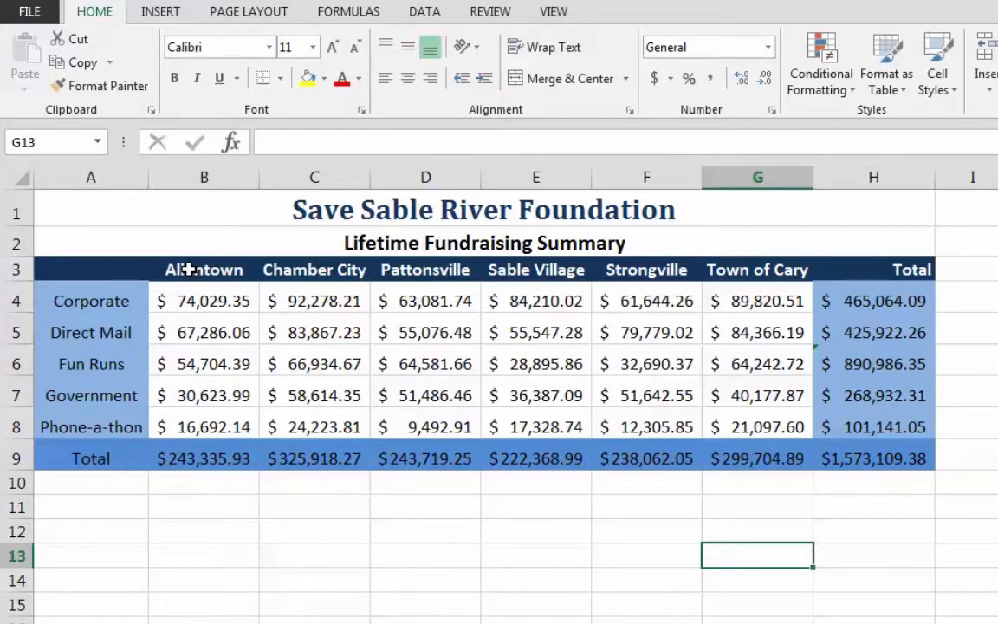
# Insert a 2-D clustered column chart from the city names in B3:G3 and their totals in B9:G9
pyautogui.moveTo(188, 269); pyautogui.dragTo(764, 263)
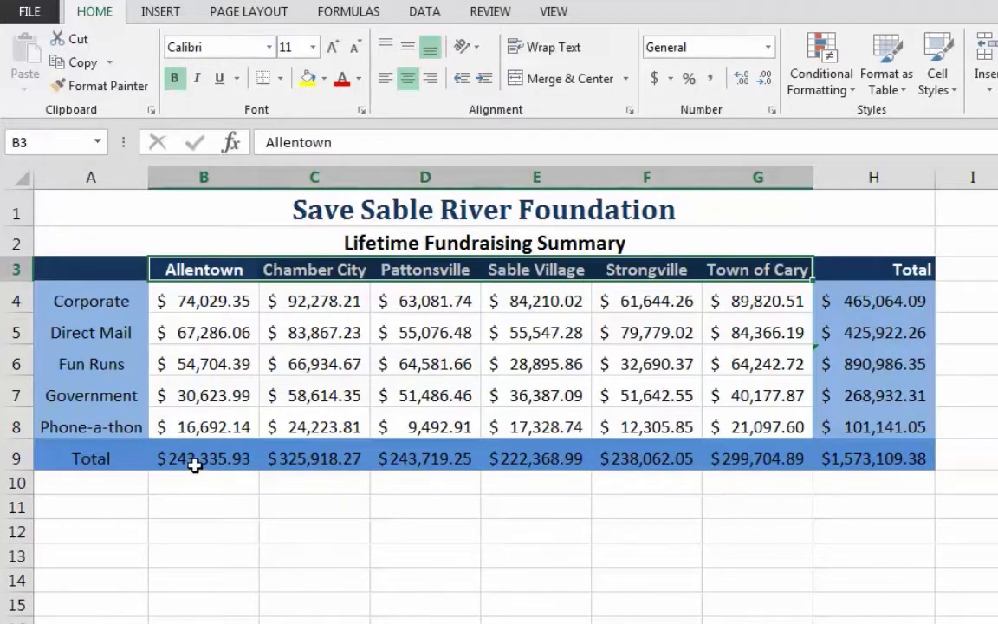
pyautogui.moveTo(185, 454); pyautogui.dragTo(735, 463)
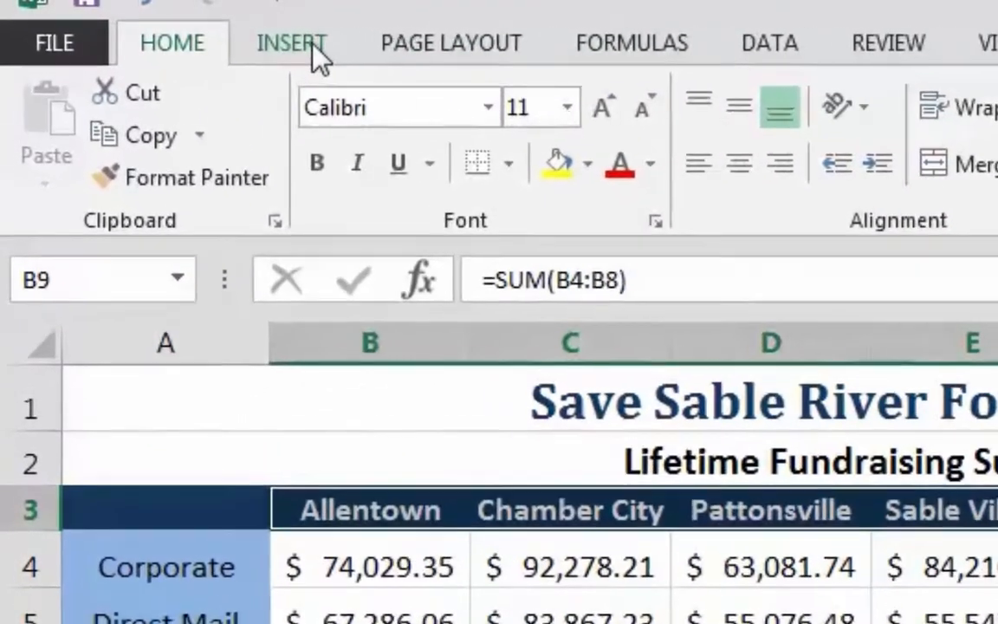
pyautogui.click(165, 12)
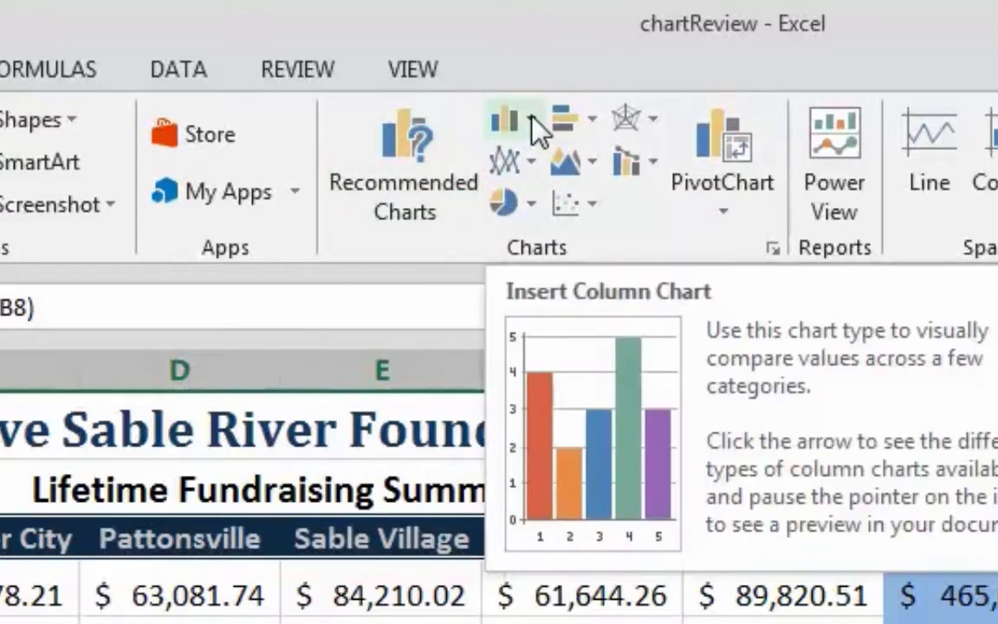
pyautogui.click(531, 121)
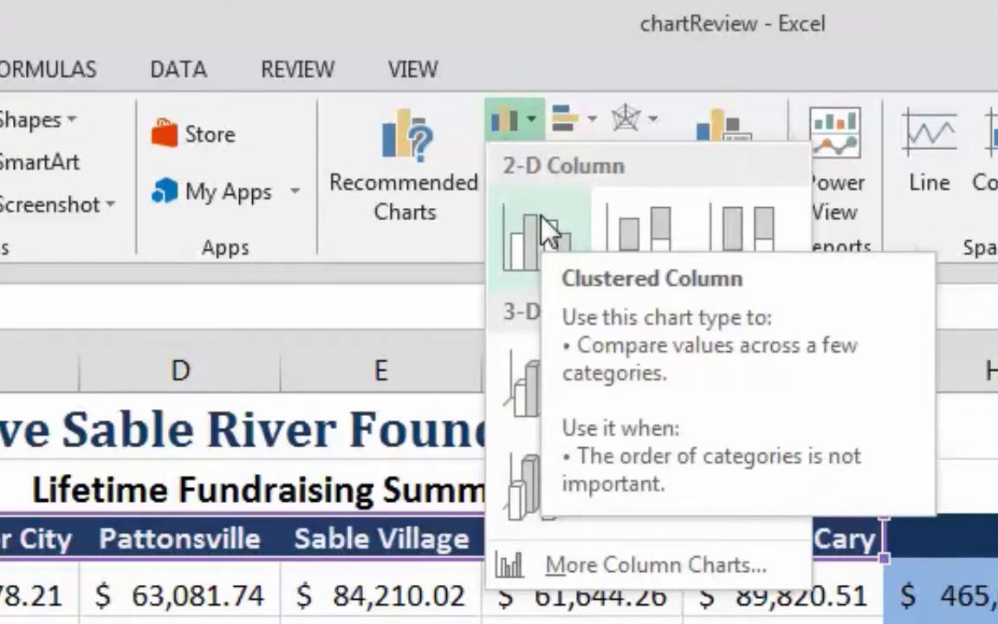
pyautogui.click(546, 230)
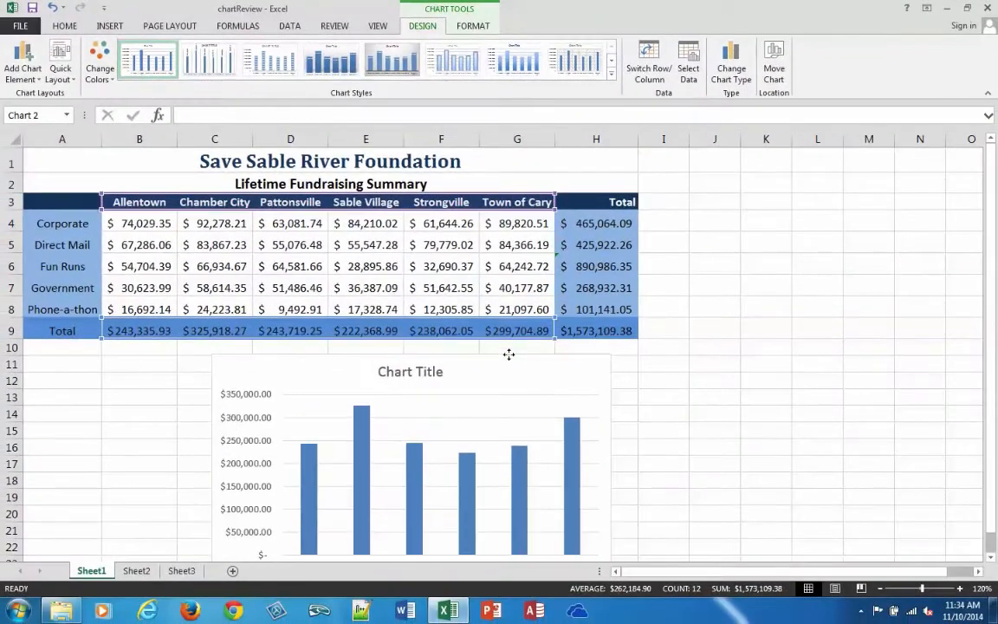
# Apply the chart style with the dark background and glossy blue columns to the new chart
pyautogui.scroll(-3, 808, 374)
pyautogui.scroll(2, 808, 374)
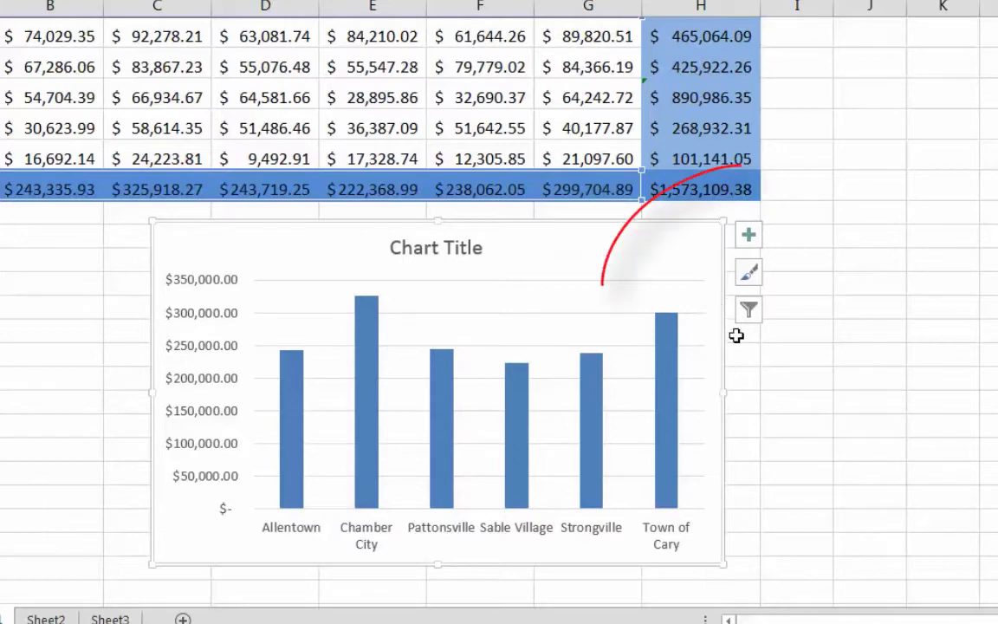
pyautogui.click(749, 274)
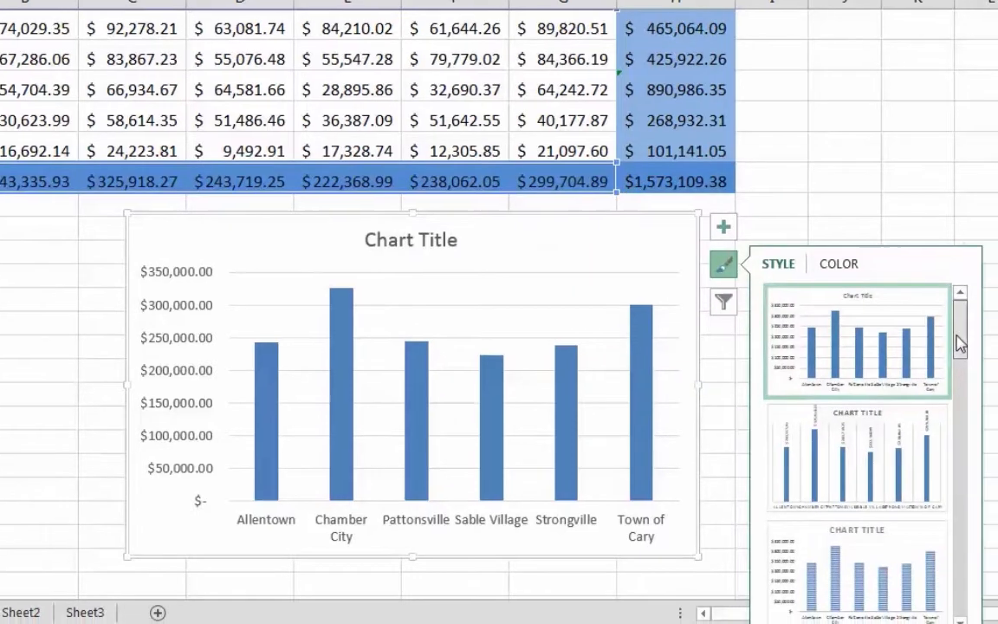
pyautogui.moveTo(984, 346); pyautogui.dragTo(982, 440)
pyautogui.moveTo(749, 369); pyautogui.dragTo(750, 420)
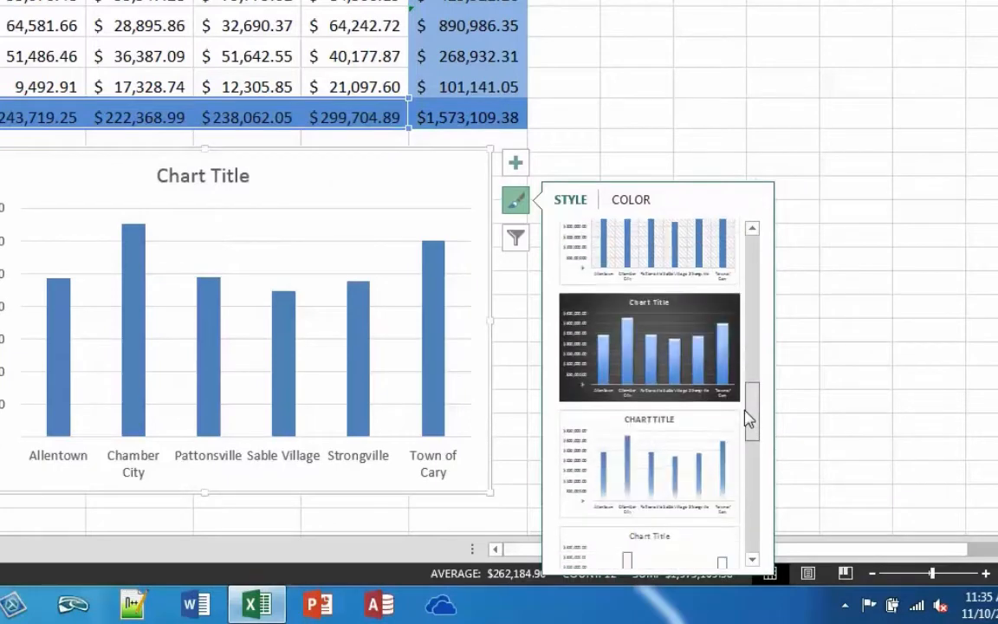
pyautogui.click(689, 352)
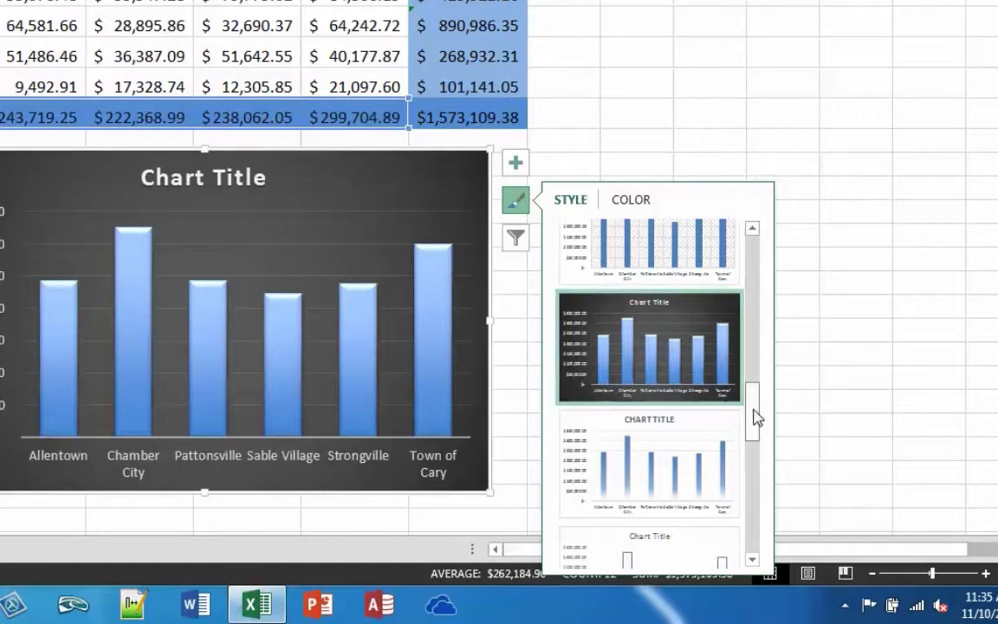
pyautogui.moveTo(756, 414); pyautogui.dragTo(777, 219)
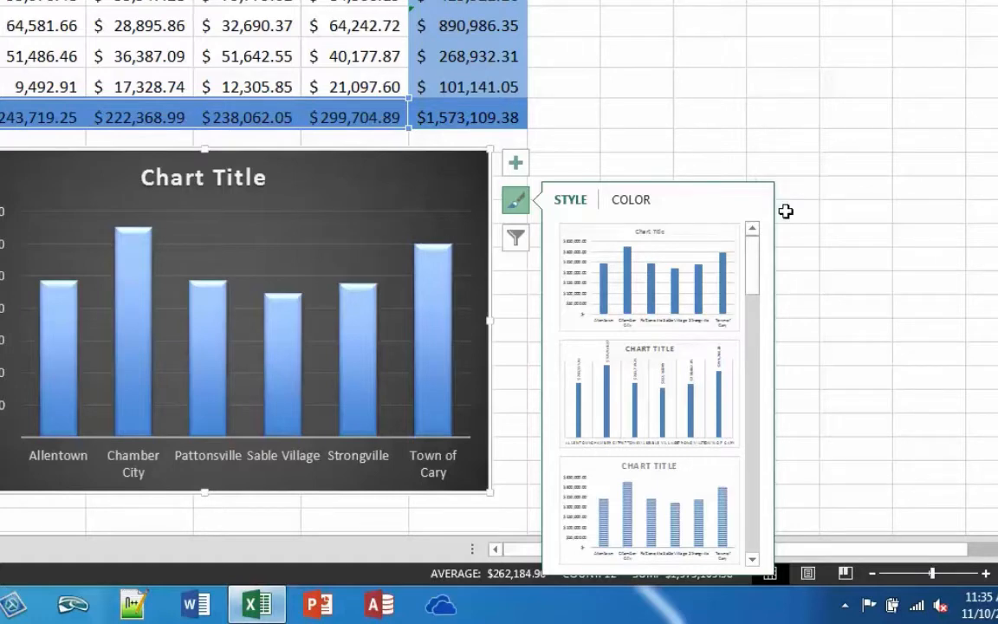
# Add axis titles to the chart for both the primary horizontal and primary vertical axes
pyautogui.click(515, 164)
pyautogui.click(515, 163)
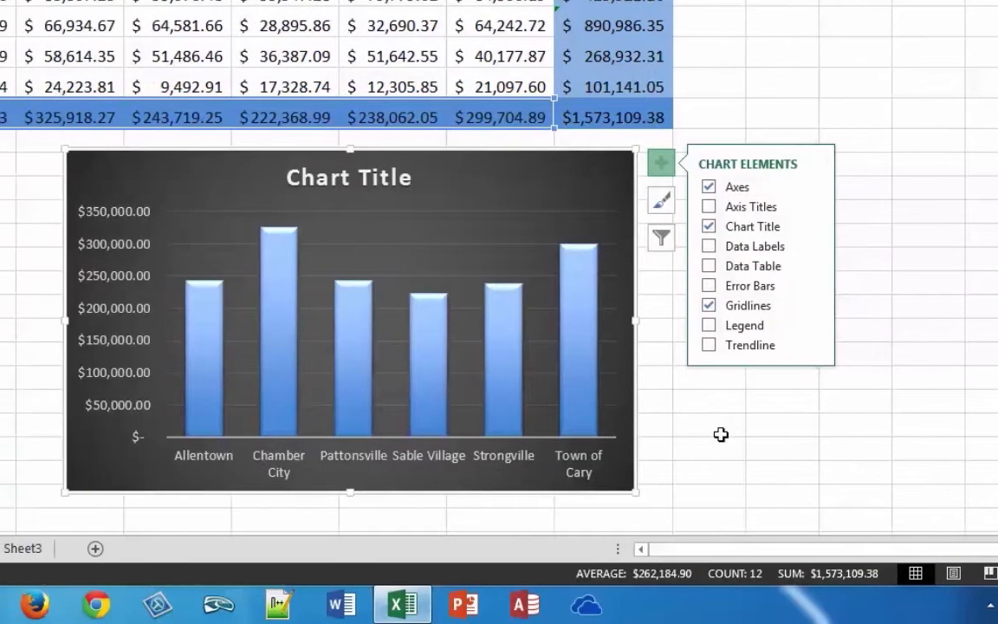
pyautogui.click(708, 207)
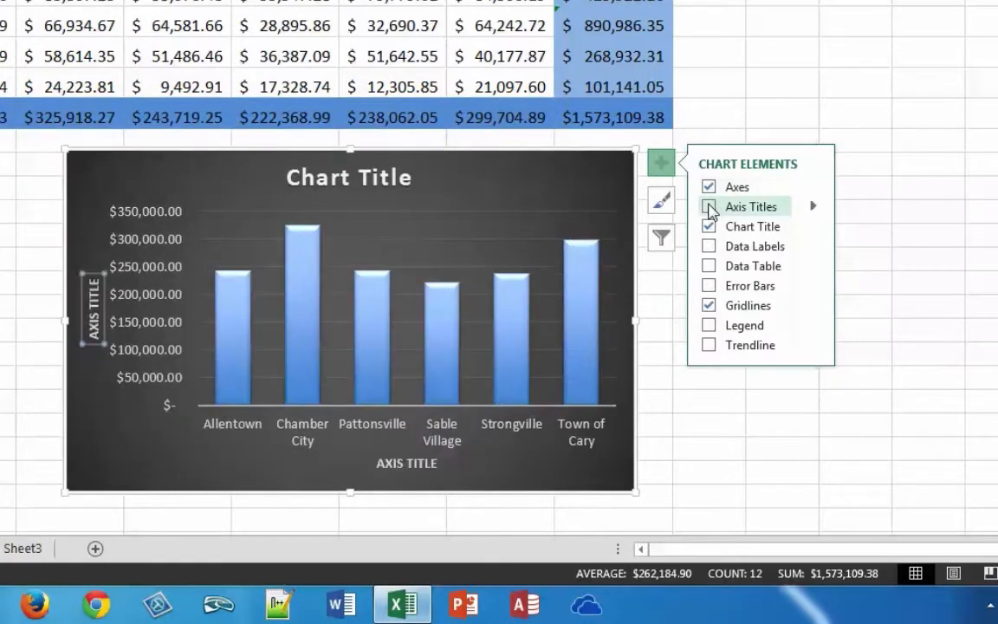
pyautogui.click(813, 206)
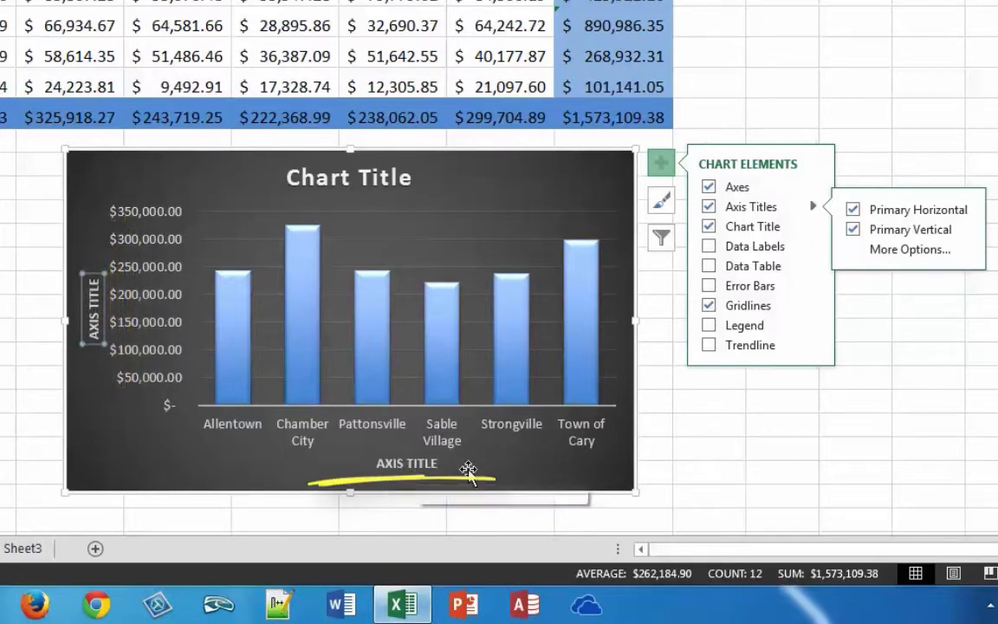
# Set the horizontal axis title to "Cities"
pyautogui.click(419, 464)
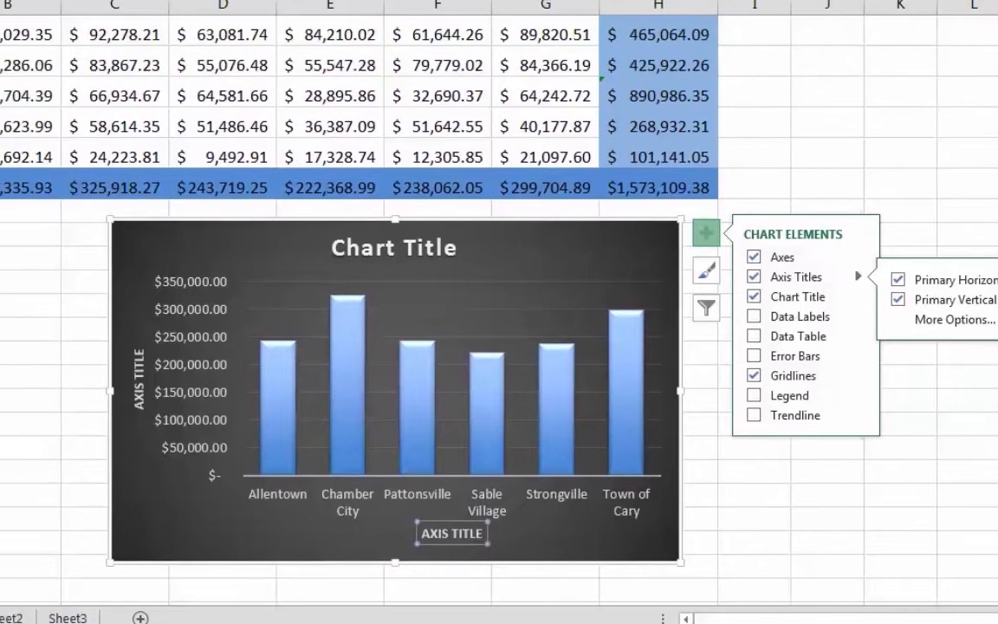
pyautogui.click(224, 115)
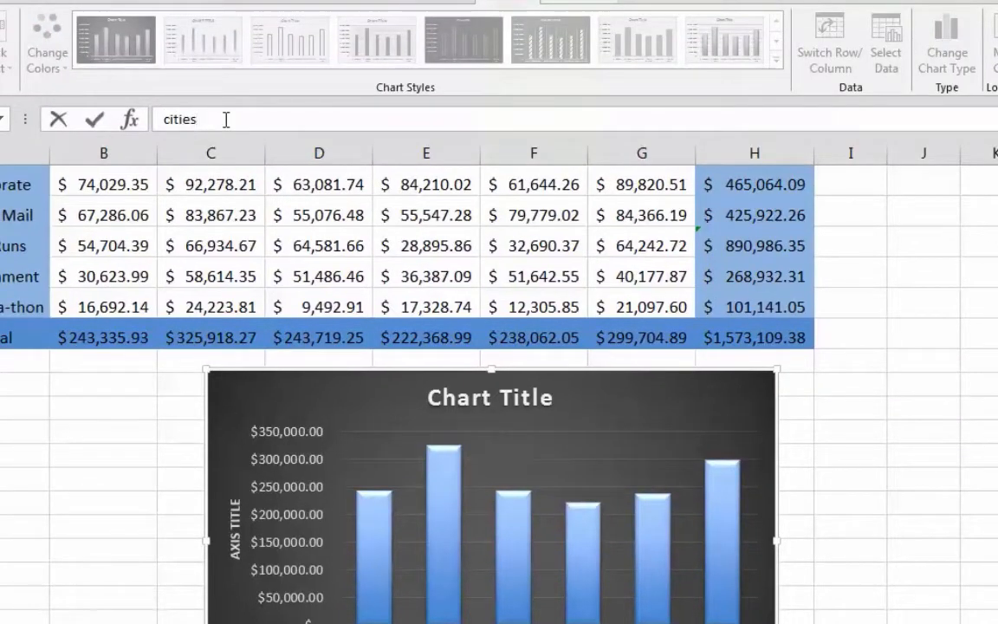
pyautogui.click(171, 111)
pyautogui.press('BackSpace')
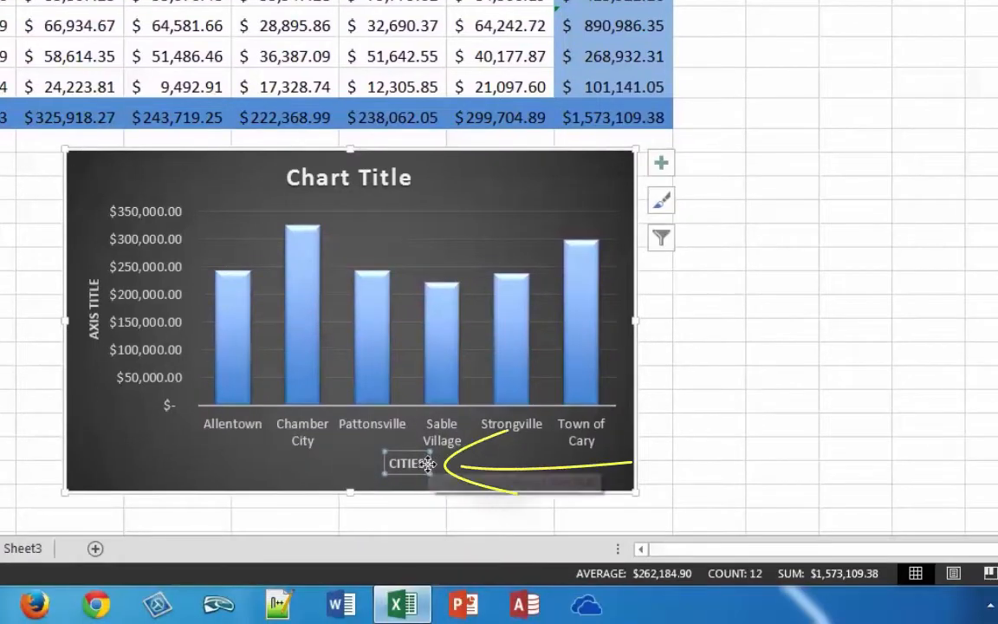
# Set the vertical axis title to "Fundraising Dollars"
pyautogui.click(89, 312)
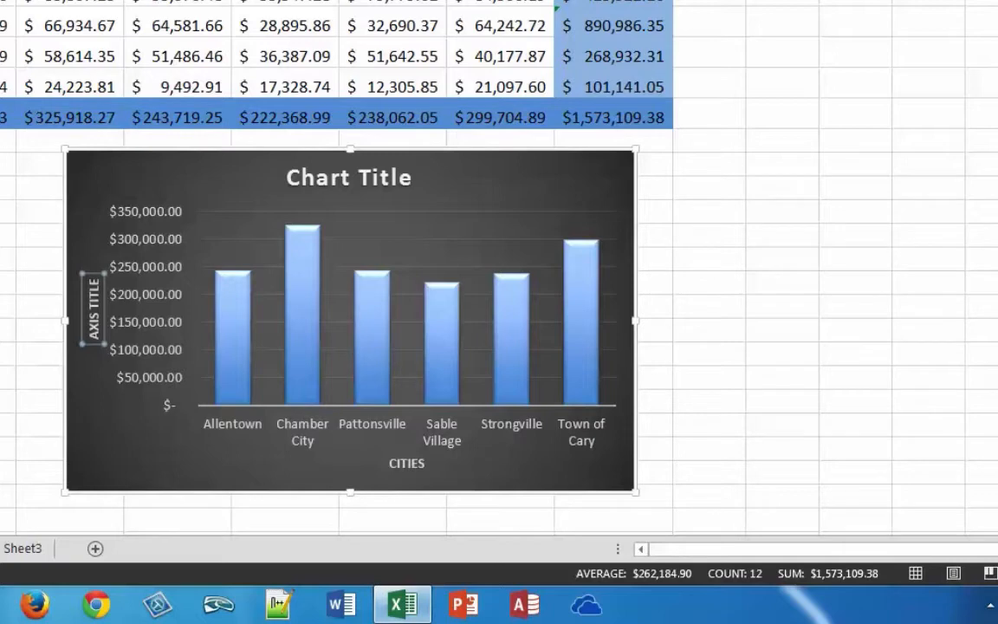
pyautogui.write('Fundrai')
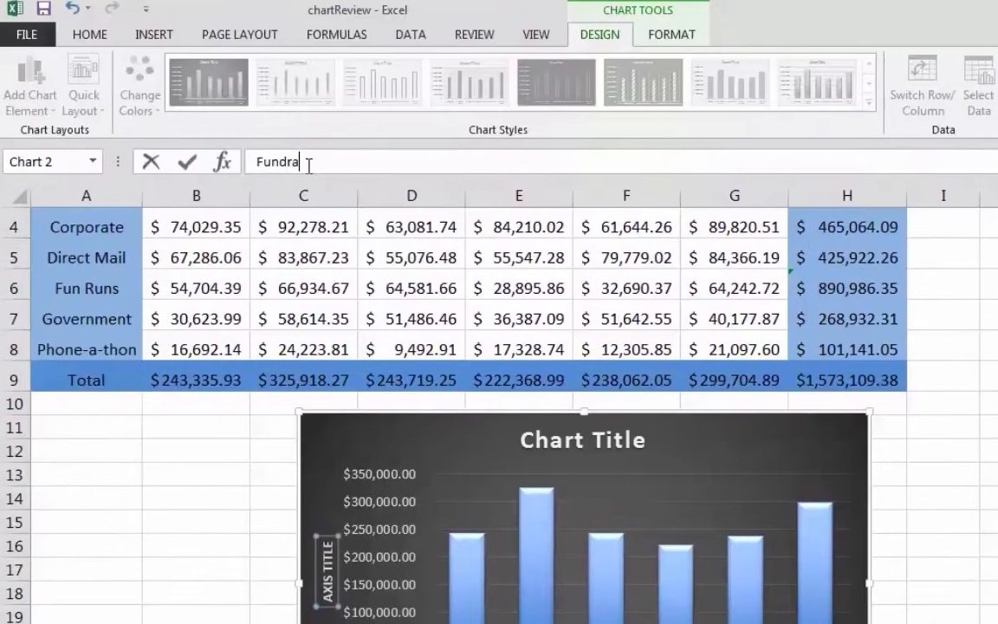
pyautogui.write('sing')
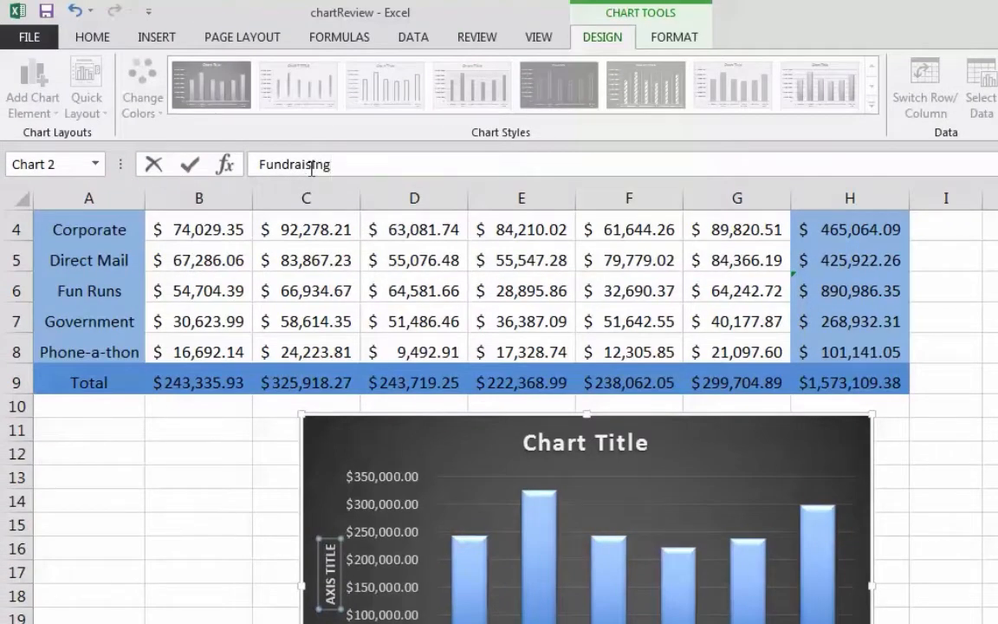
pyautogui.write(' Dollars')
pyautogui.press('Return')
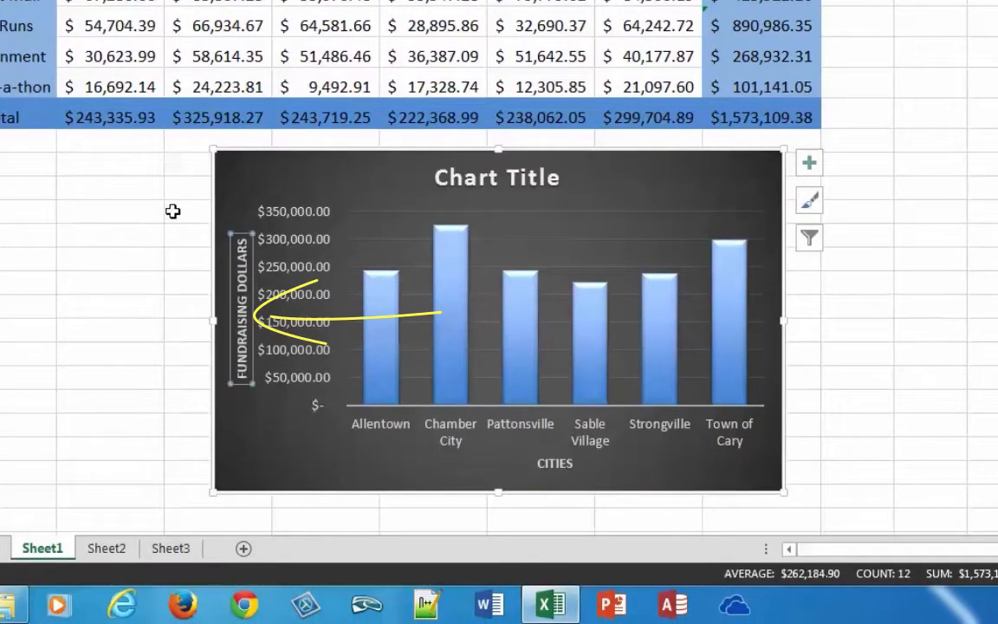
# Change the font color of the horizontal and vertical axis titles to standard yellow
pyautogui.click(553, 465)
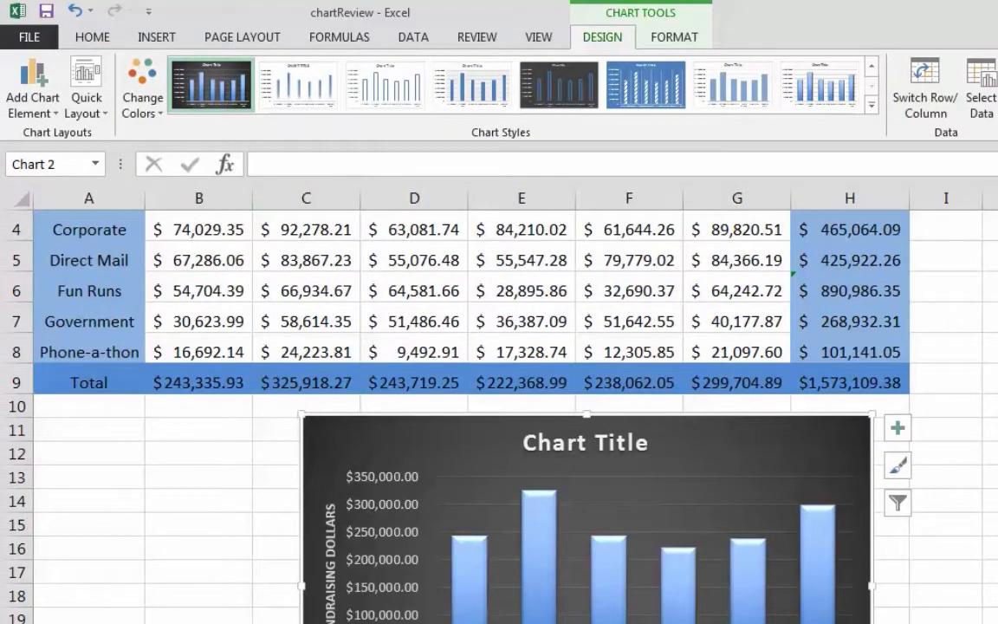
pyautogui.click(90, 38)
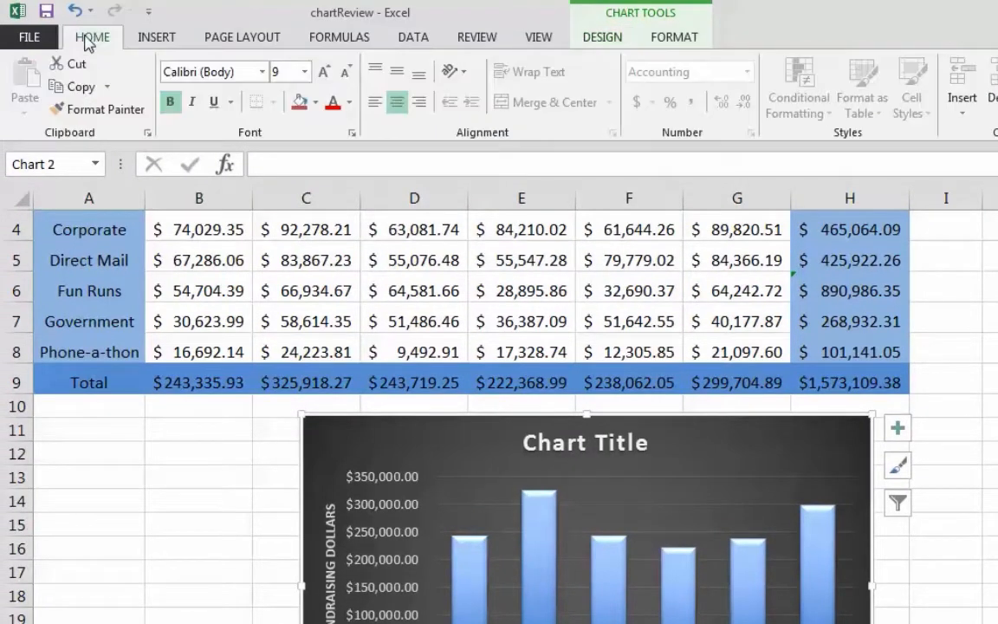
pyautogui.click(349, 103)
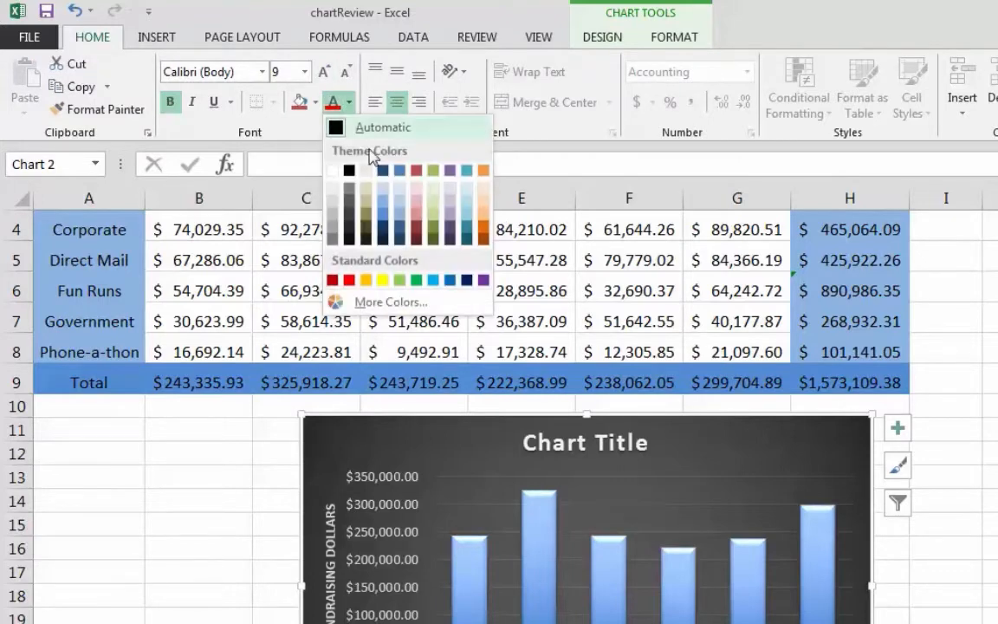
pyautogui.click(382, 280)
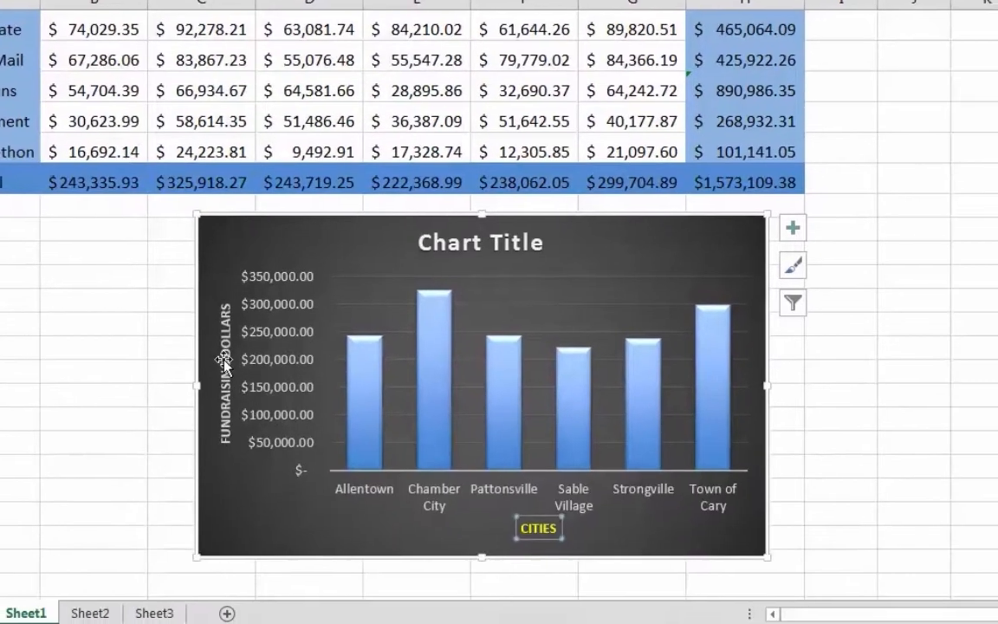
pyautogui.click(330, 563)
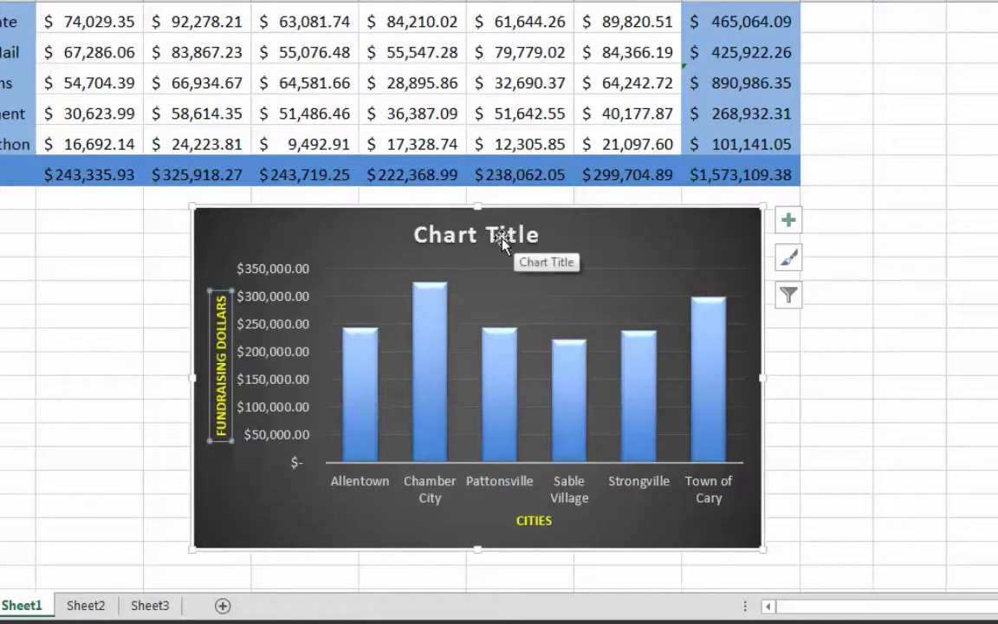
# Set the chart title to "Fundraising Totals by City"
pyautogui.click(791, 222)
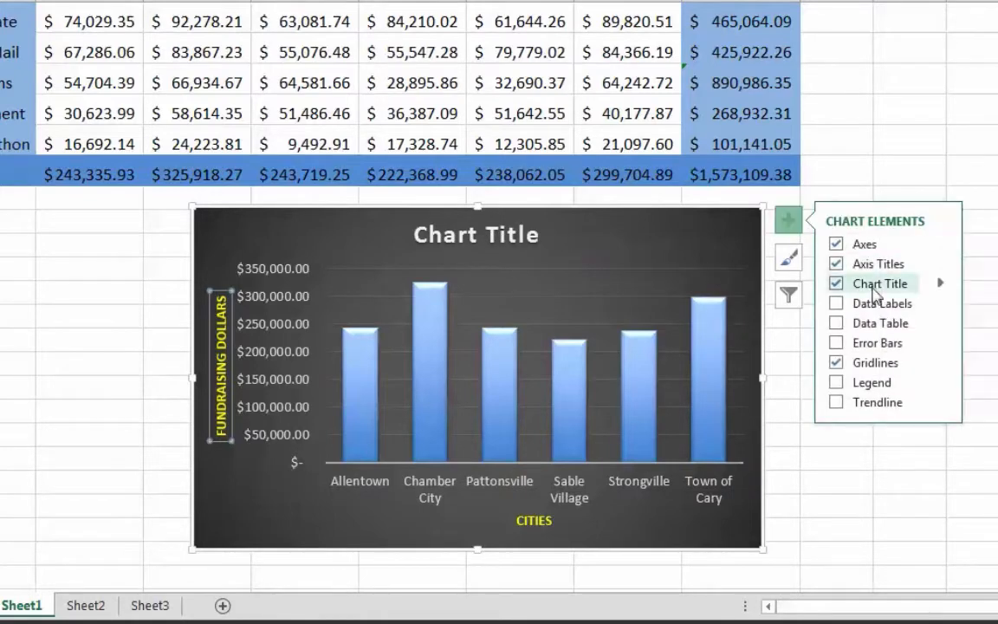
pyautogui.click(485, 236)
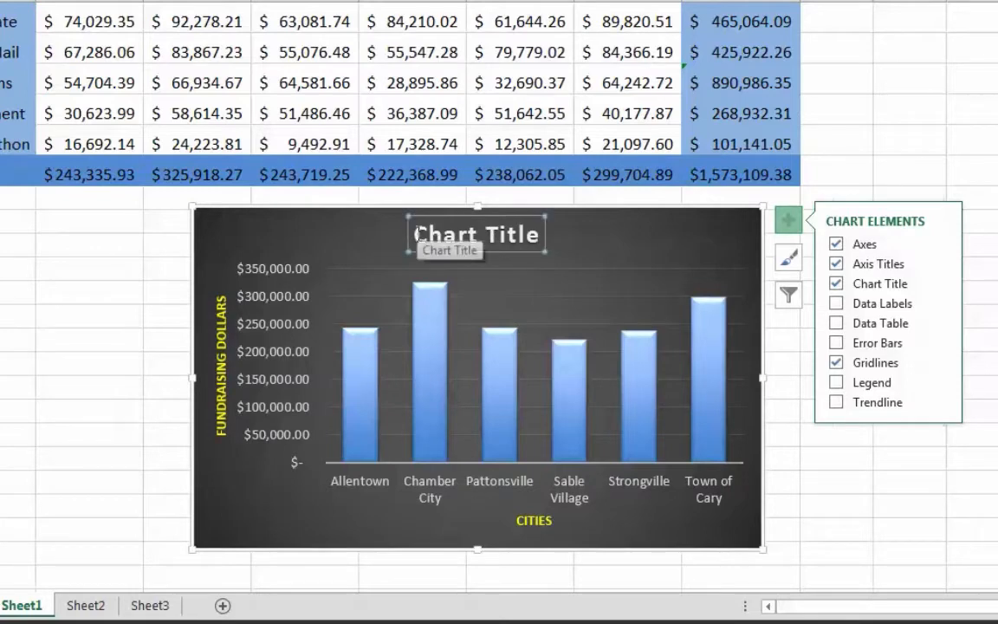
pyautogui.moveTo(418, 234); pyautogui.dragTo(548, 235)
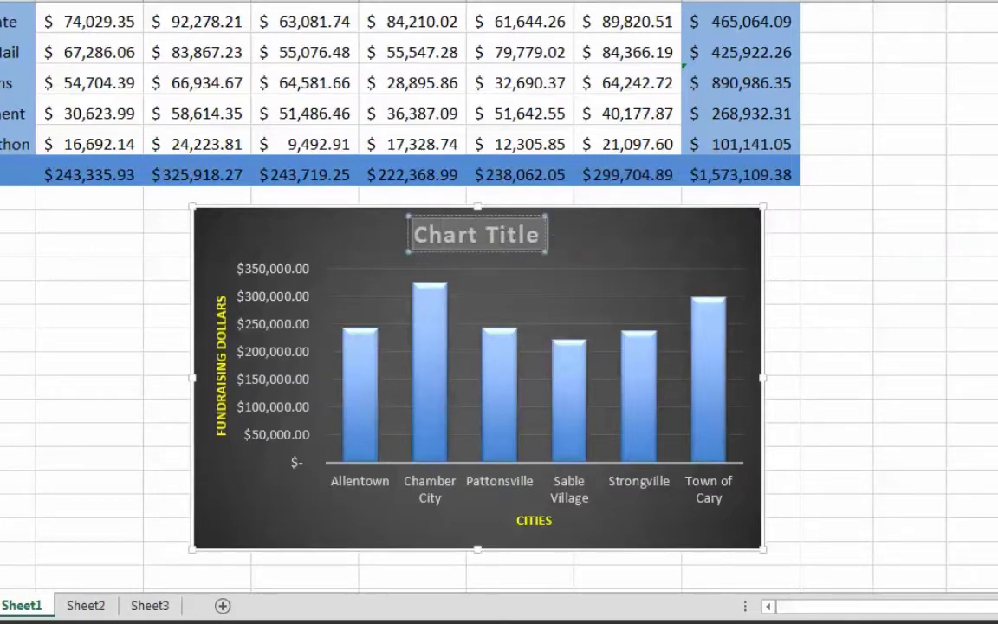
pyautogui.click(268, 75)
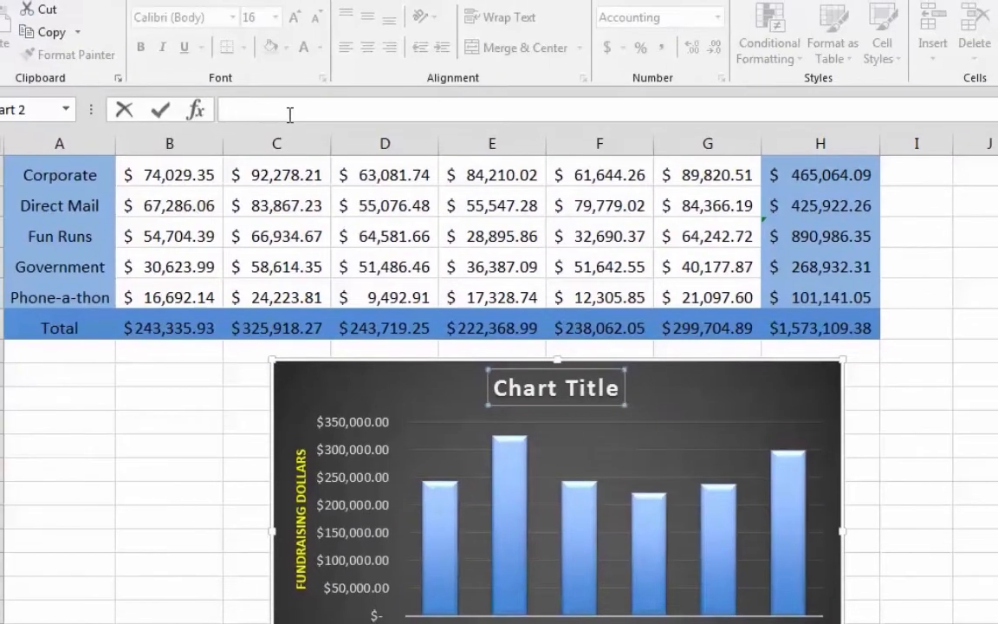
pyautogui.write('Fundraising Tota')
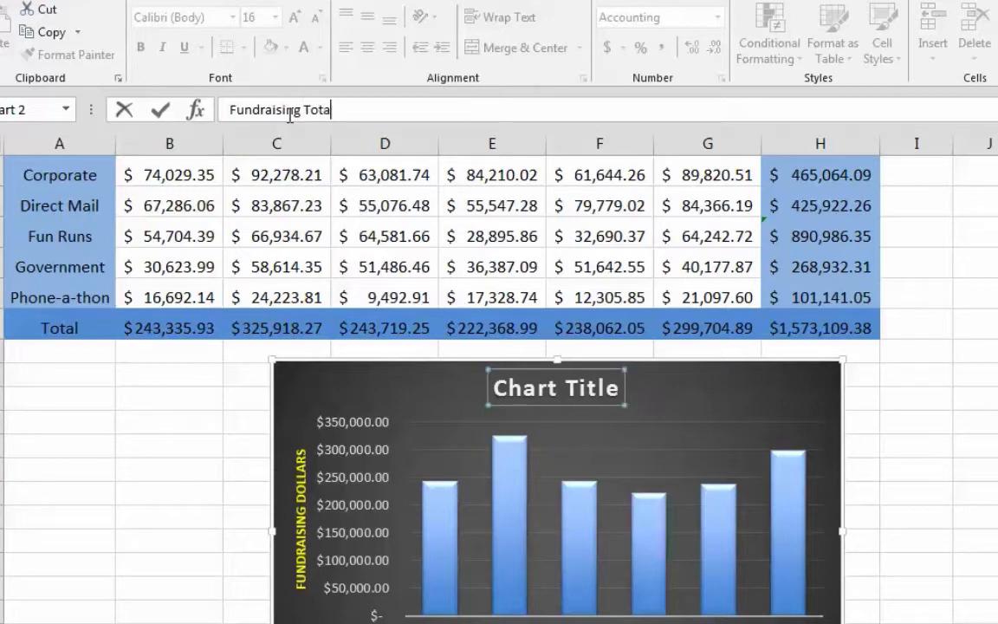
pyautogui.write('ls by City')
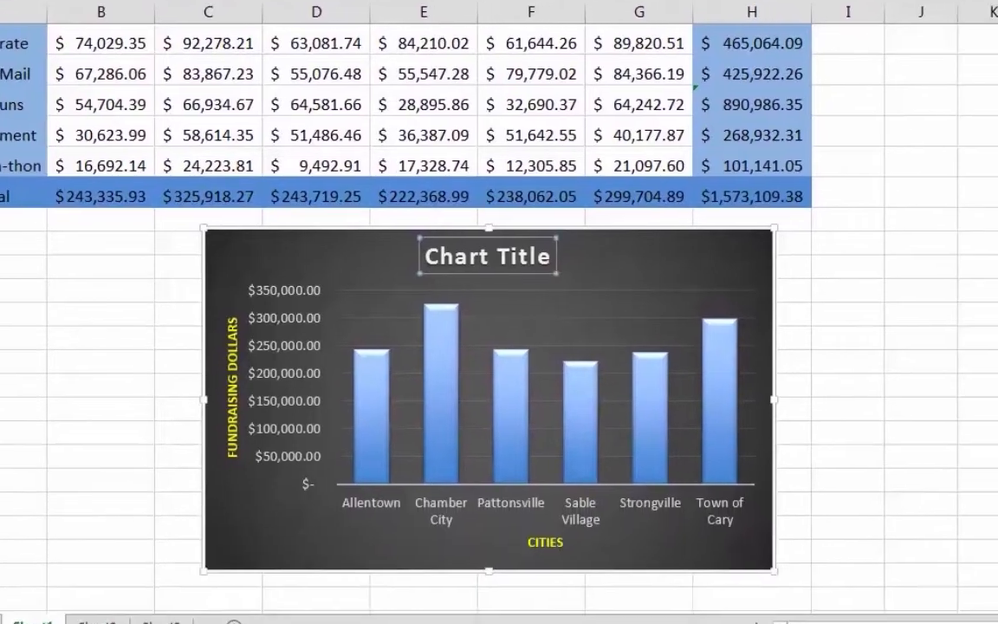
pyautogui.press('Return')
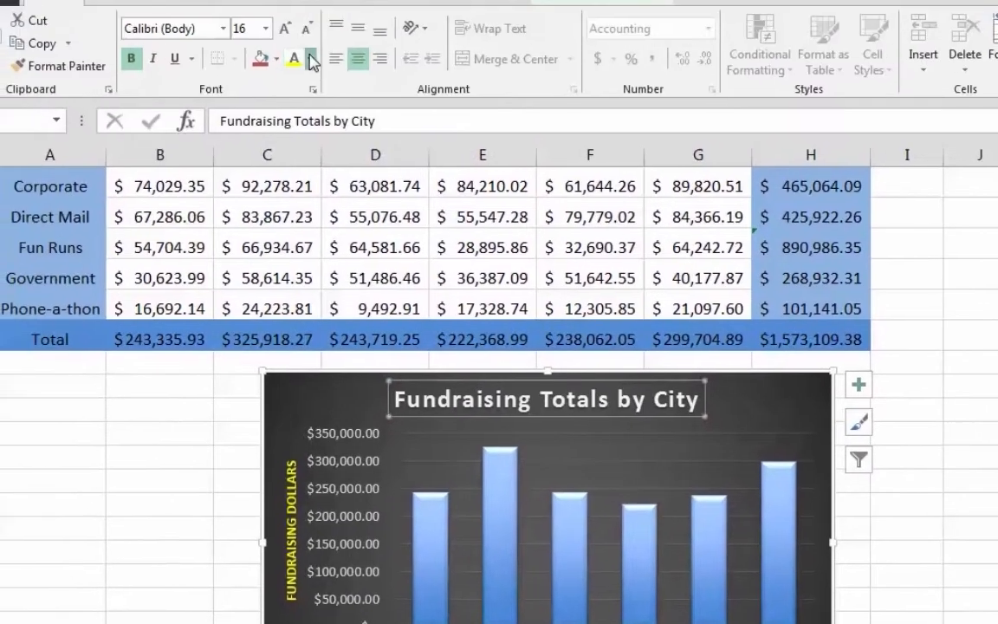
# Change the chart title's font color to a light blue theme tint and shift the title slightly rightward, centering it over the columns
pyautogui.click(310, 59)
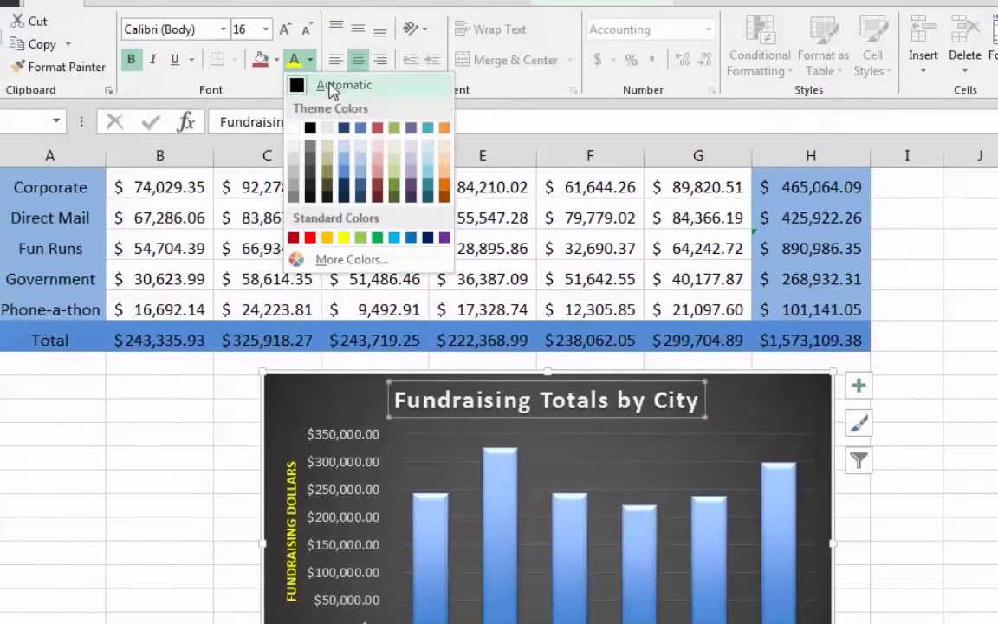
pyautogui.click(345, 150)
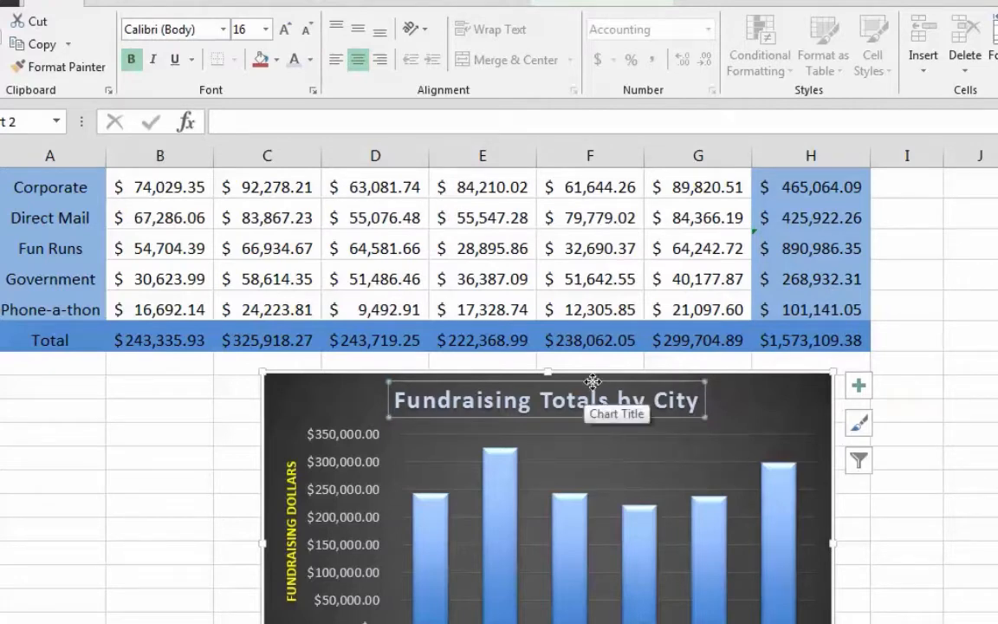
pyautogui.moveTo(592, 382); pyautogui.dragTo(639, 381)
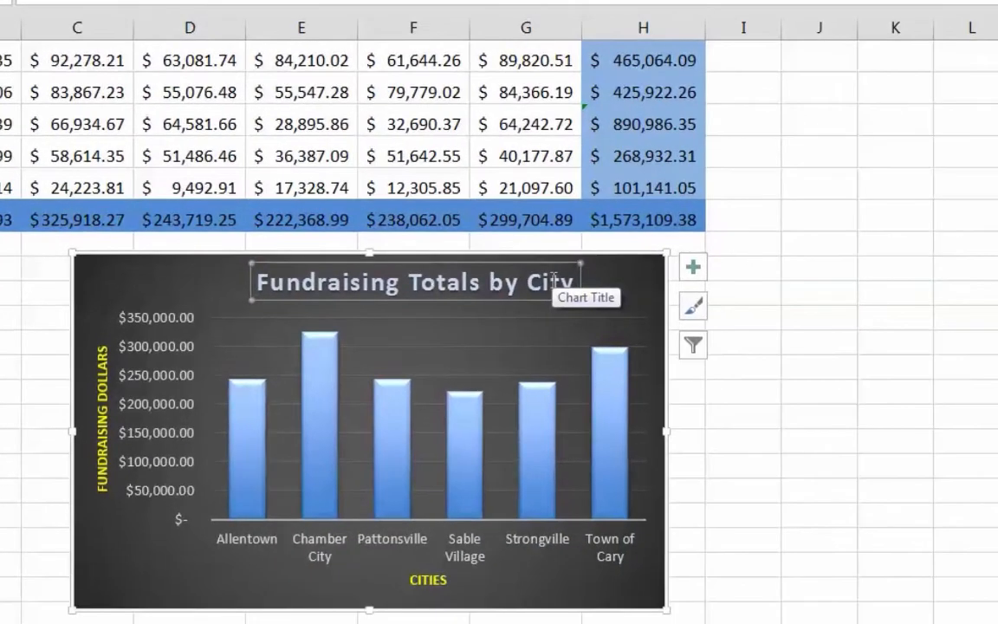
# Add data labels to the chart columns, positioned at Outside End
pyautogui.click(693, 268)
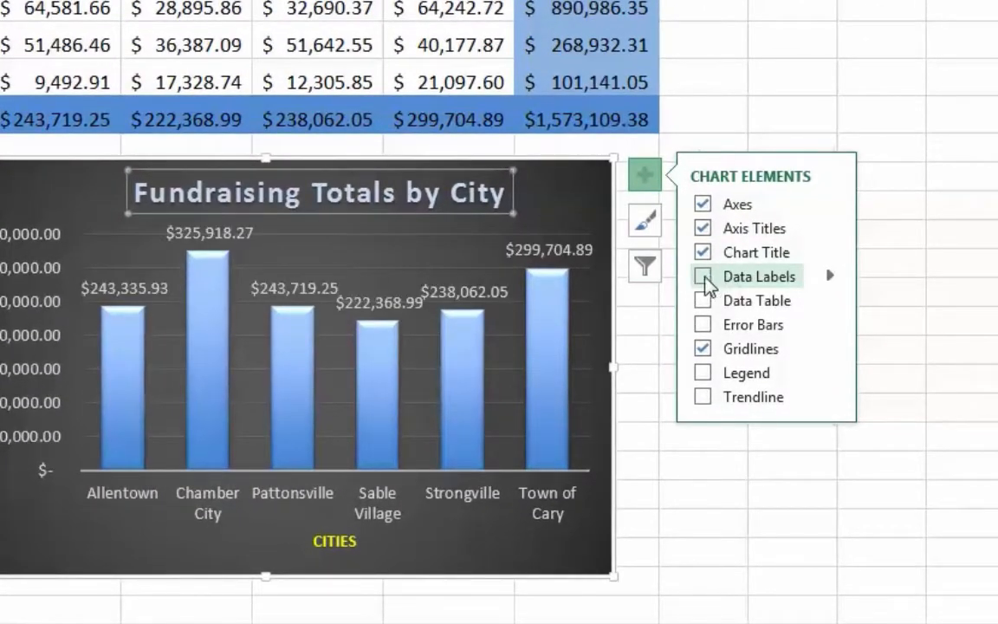
pyautogui.click(703, 277)
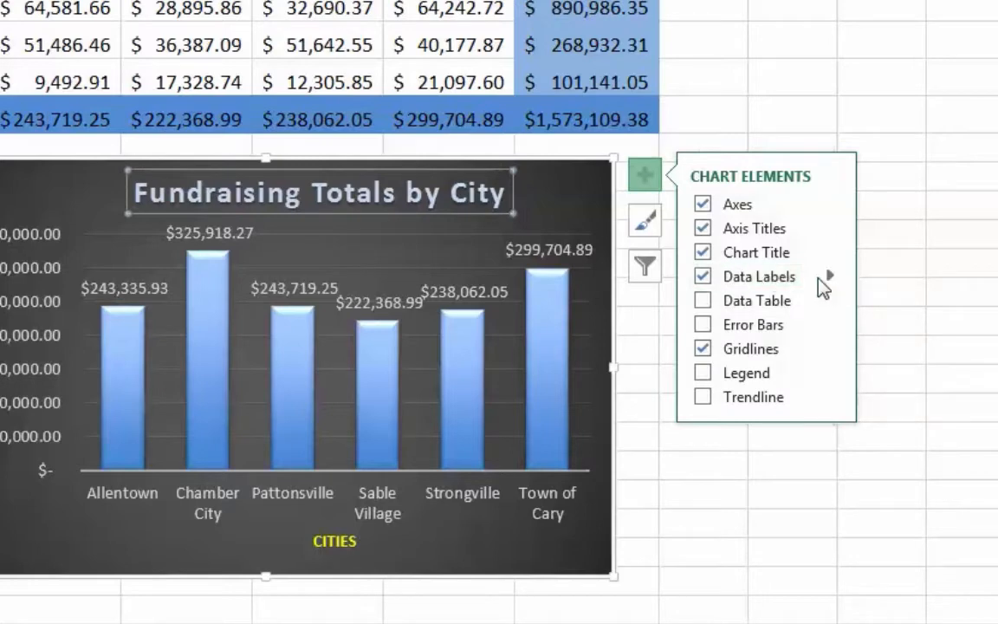
pyautogui.click(830, 277)
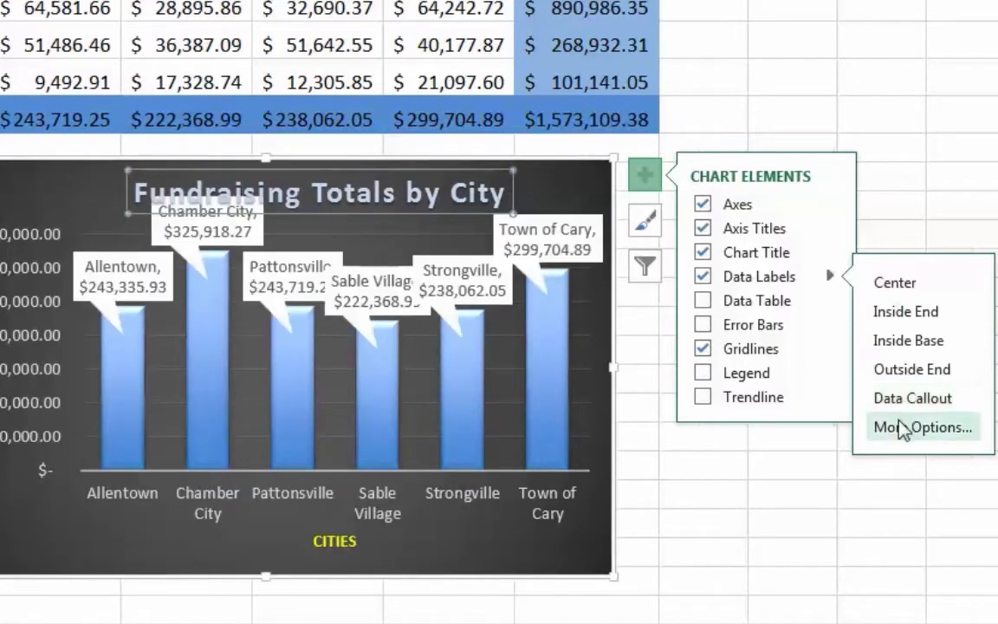
pyautogui.click(905, 374)
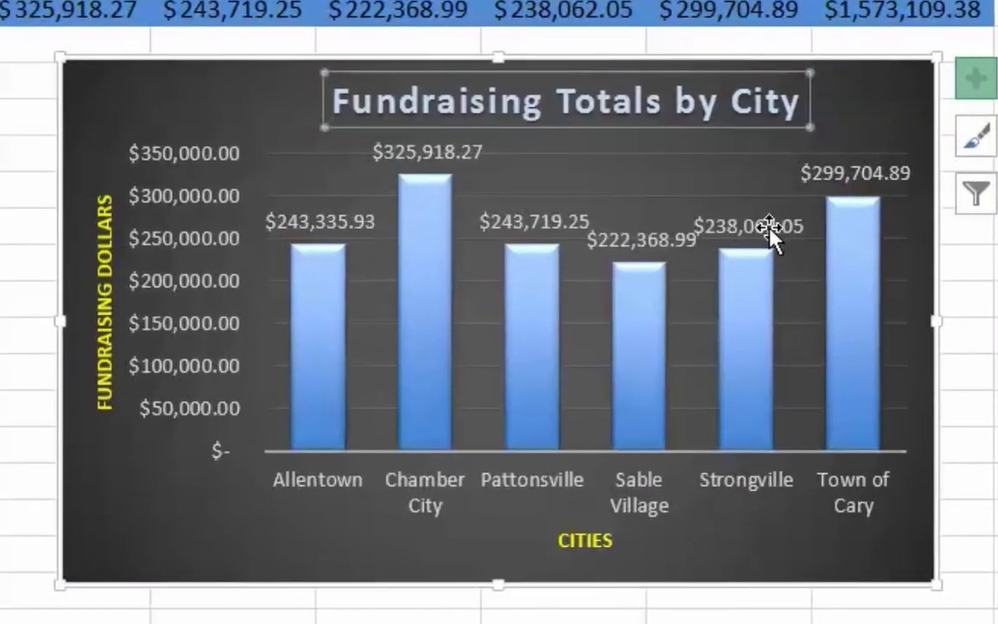
pyautogui.click(769, 227)
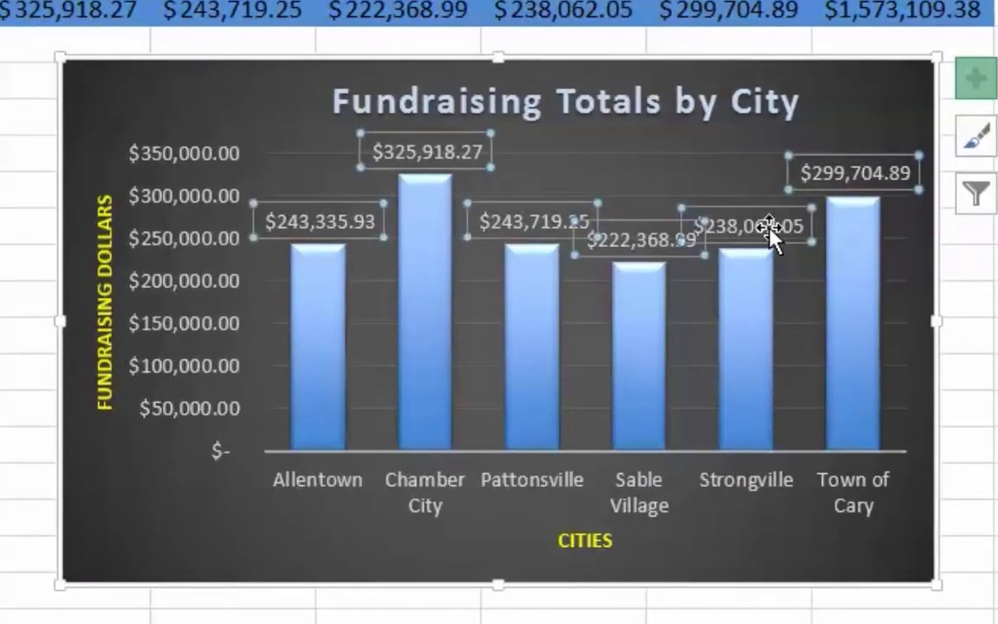
pyautogui.click(795, 292)
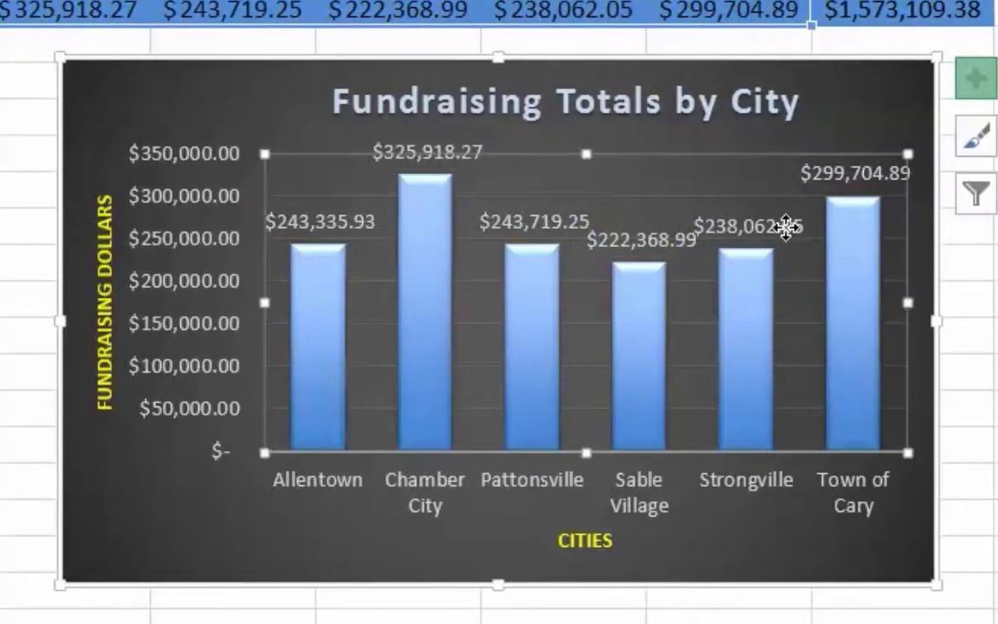
pyautogui.click(786, 218)
pyautogui.click(784, 226)
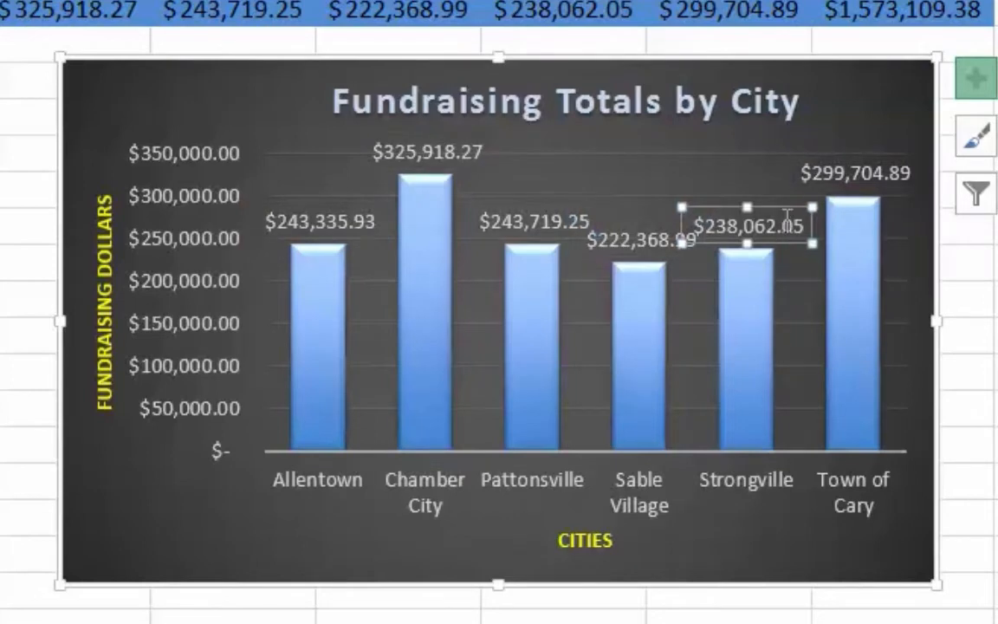
pyautogui.moveTo(721, 234); pyautogui.dragTo(756, 305)
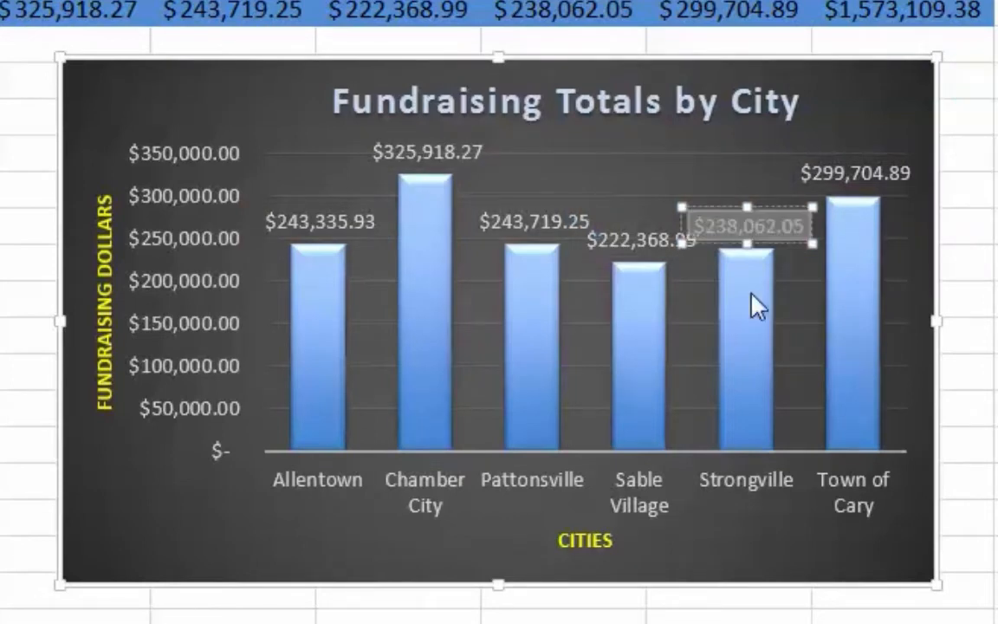
pyautogui.click(798, 251)
pyautogui.click(795, 223)
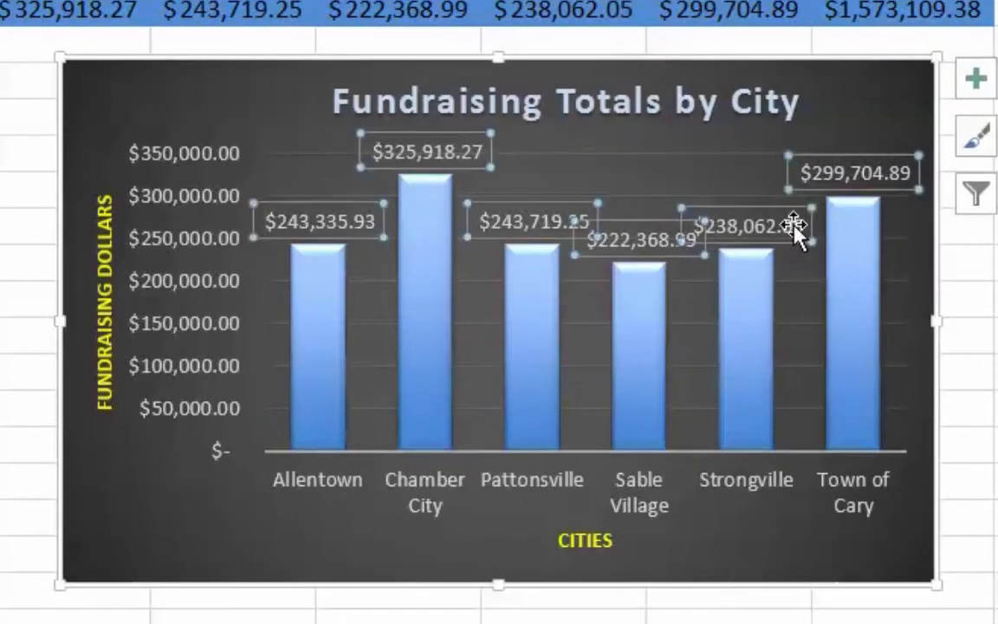
pyautogui.click(795, 225)
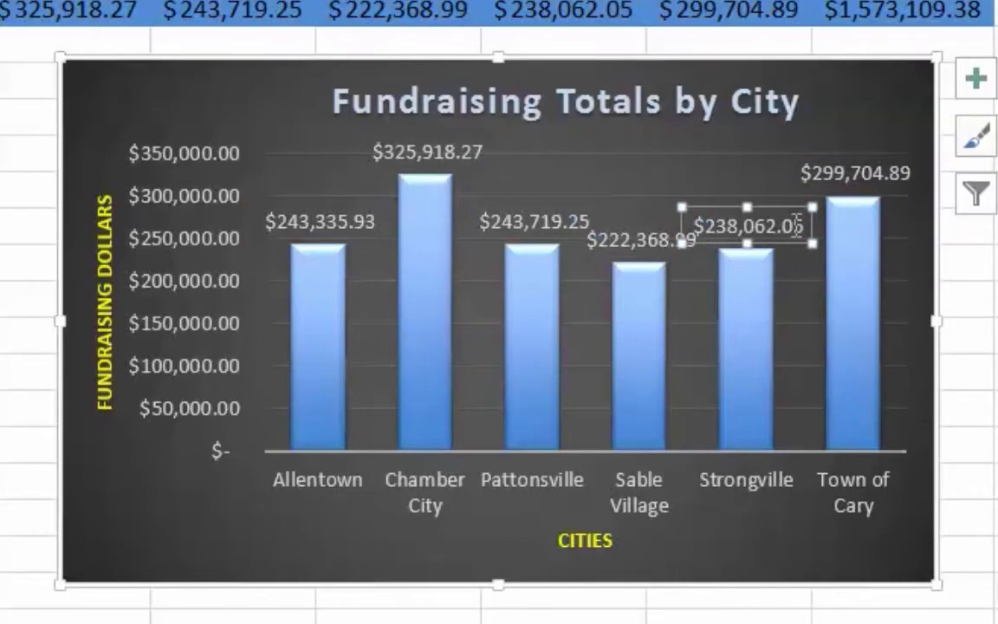
pyautogui.press('Escape')
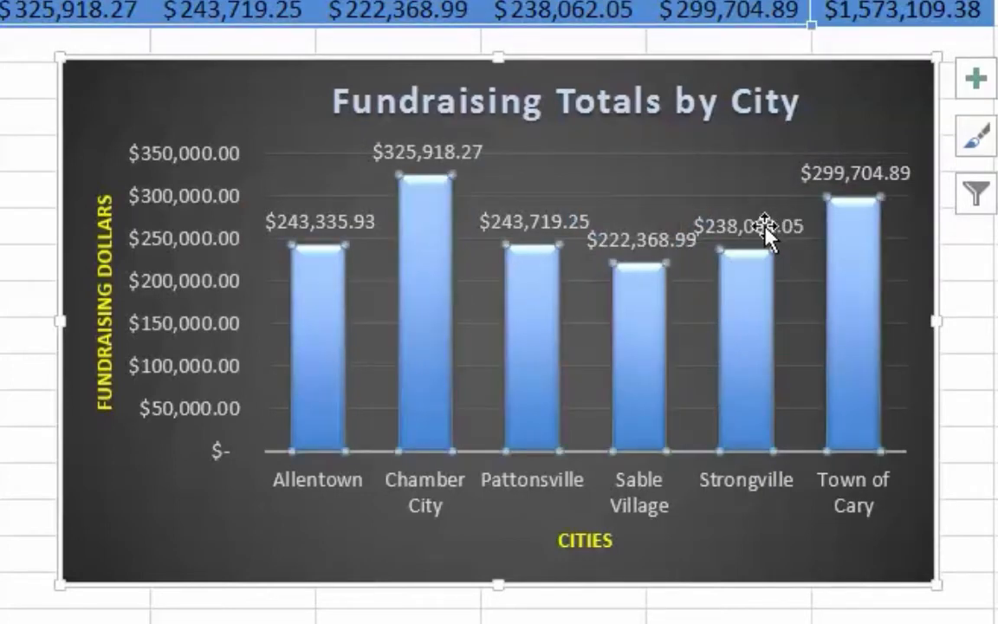
# Select only the data label above the Strongville column
pyautogui.click(766, 231)
pyautogui.click(764, 226)
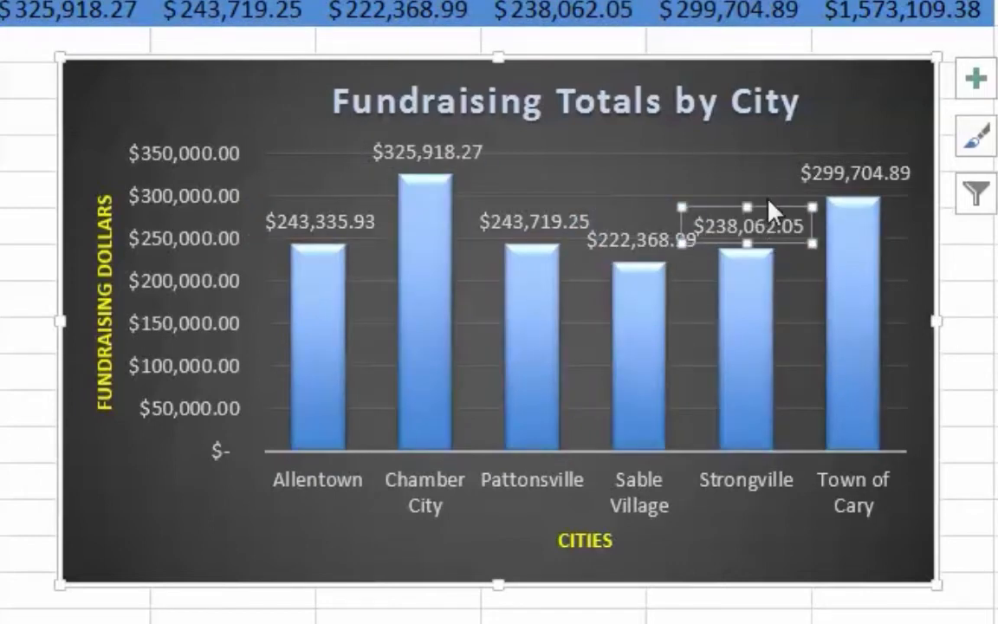